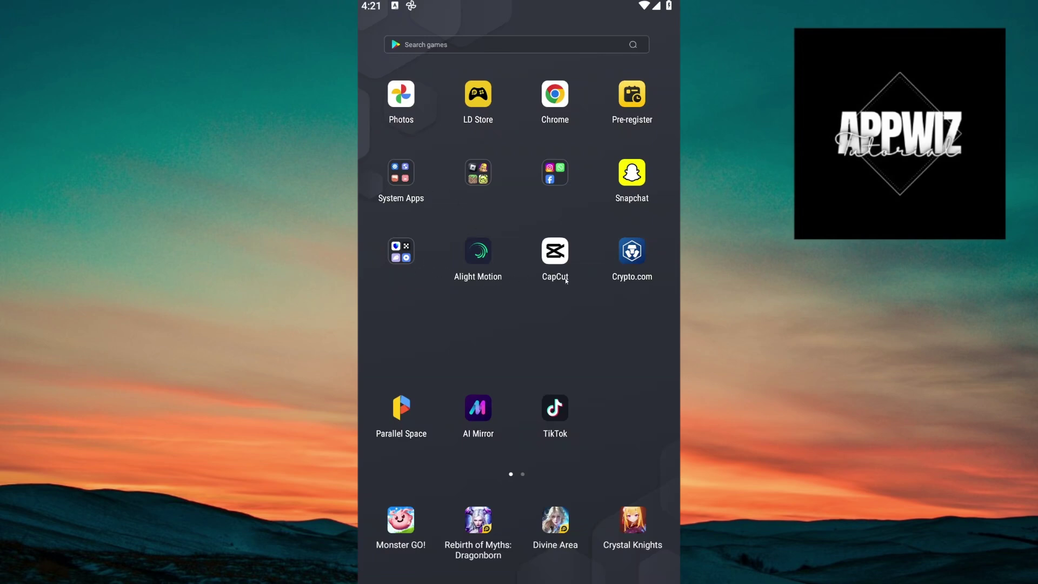
- Launch the Play Store from the System Apps folder and search for "messenger"
{"action": "left_click_drag", "start_coordinate": [588, 340], "coordinate": [519, 335]}
{"action": "left_click", "coordinate": [401, 174]}
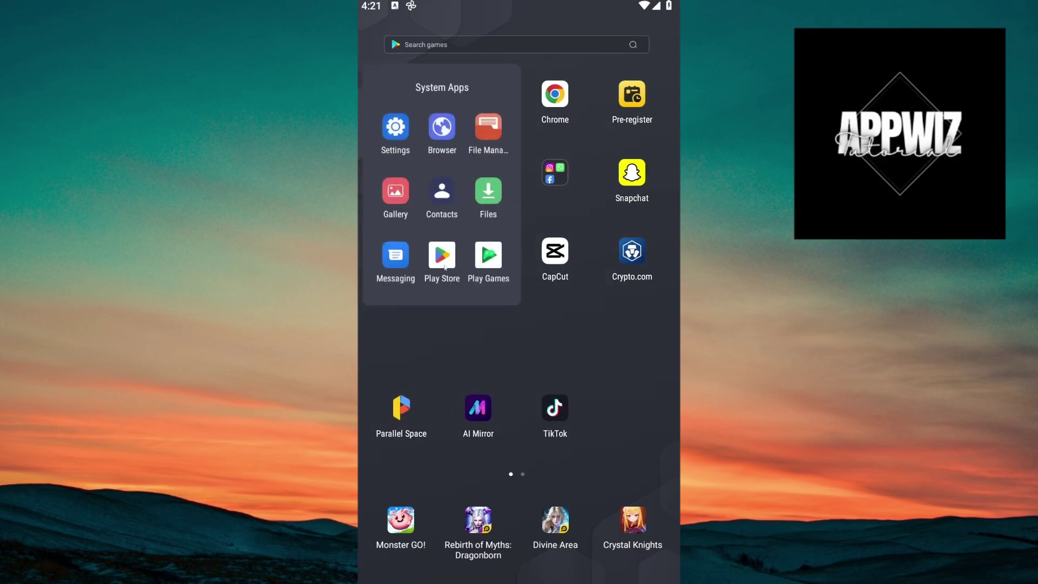
{"action": "left_click", "coordinate": [441, 259]}
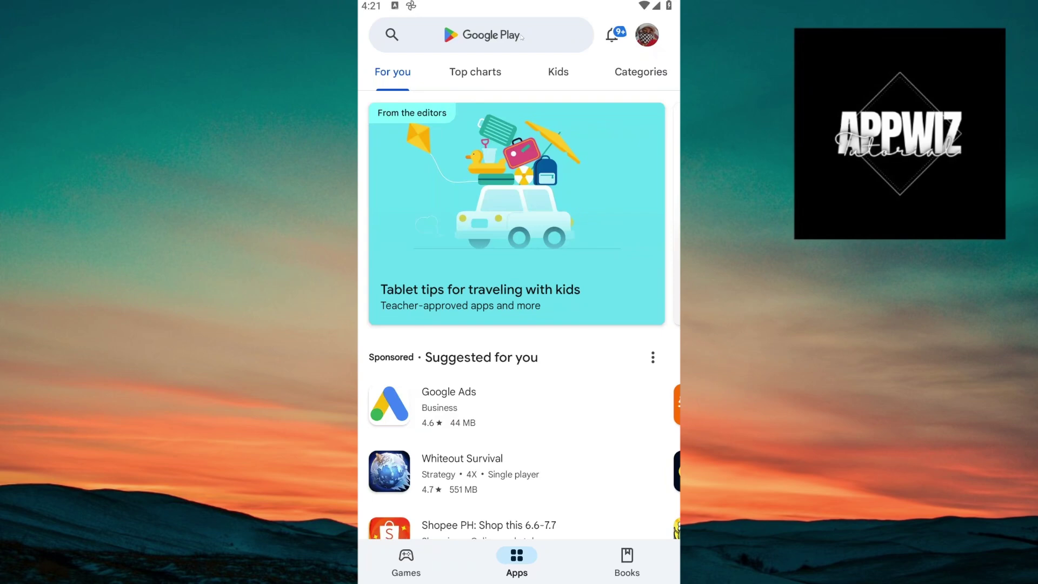
{"action": "left_click", "coordinate": [482, 34]}
{"action": "type", "text": "messenge"}
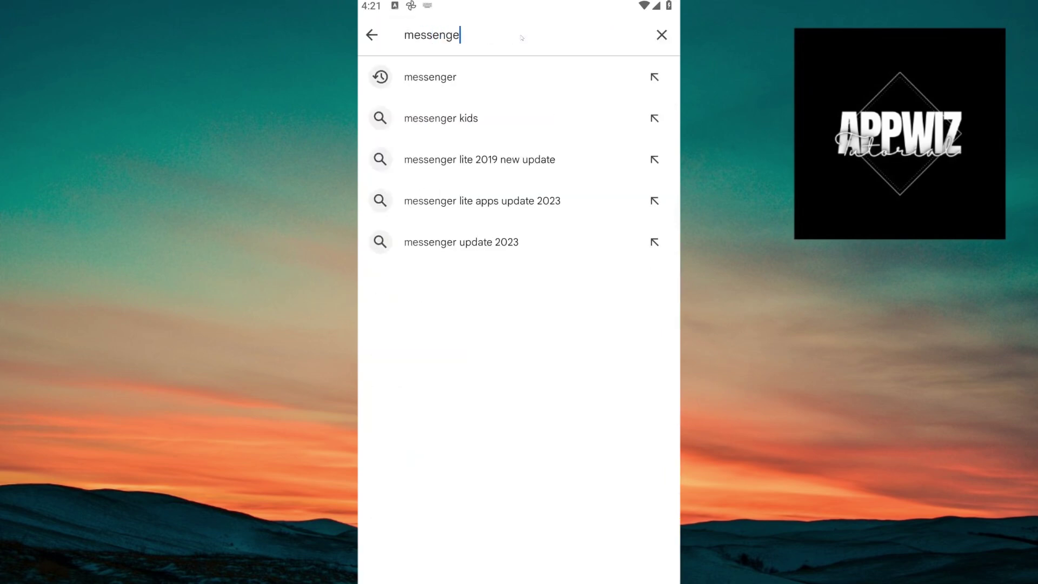
{"action": "type", "text": "r"}
{"action": "key", "text": "Return"}
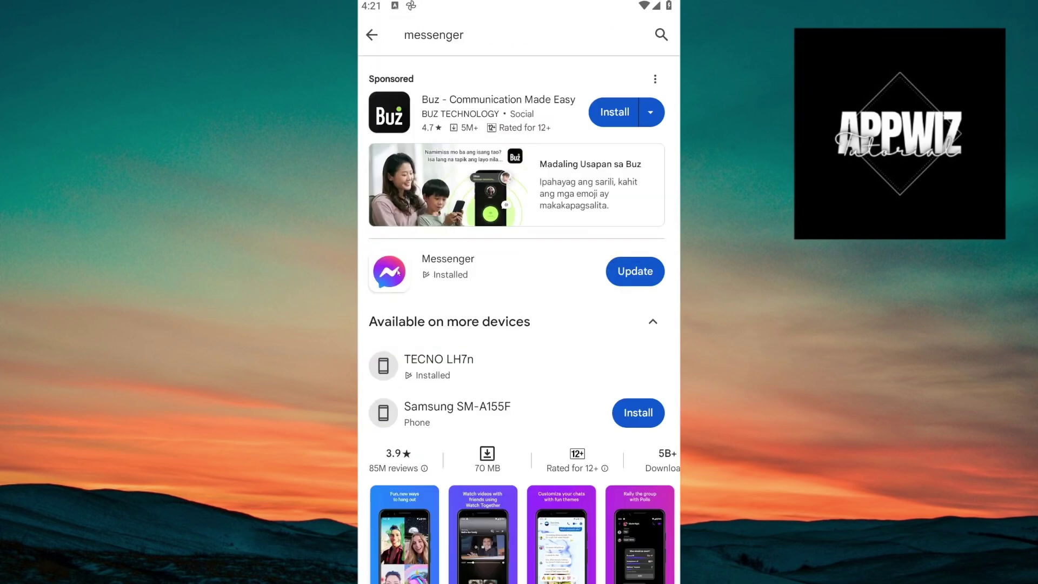
- Start the Messenger update, then view its storage details showing 385 MB used
{"action": "left_click", "coordinate": [396, 272]}
{"action": "left_click", "coordinate": [592, 144]}
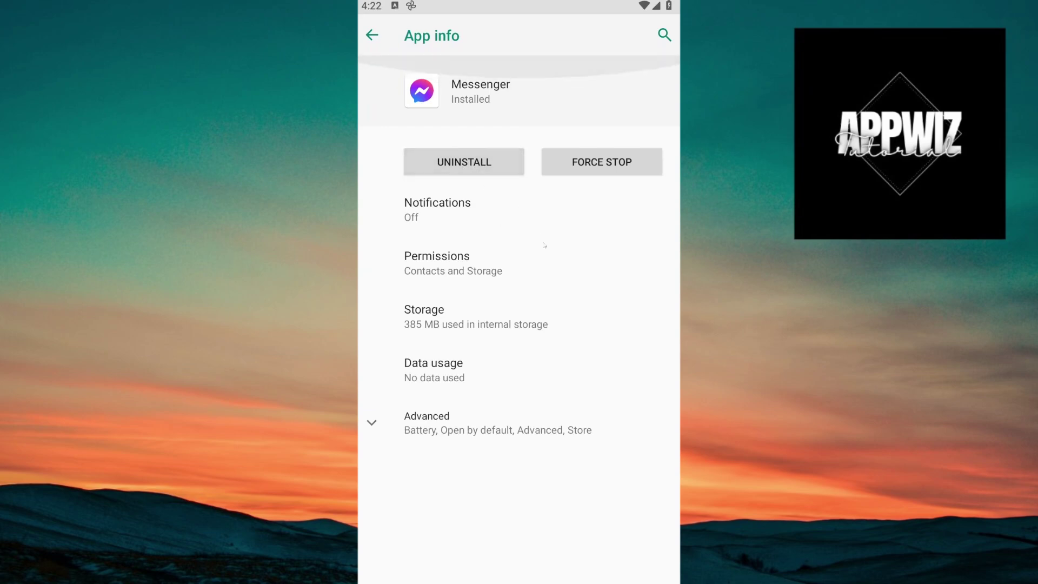
{"action": "left_click", "coordinate": [475, 313]}
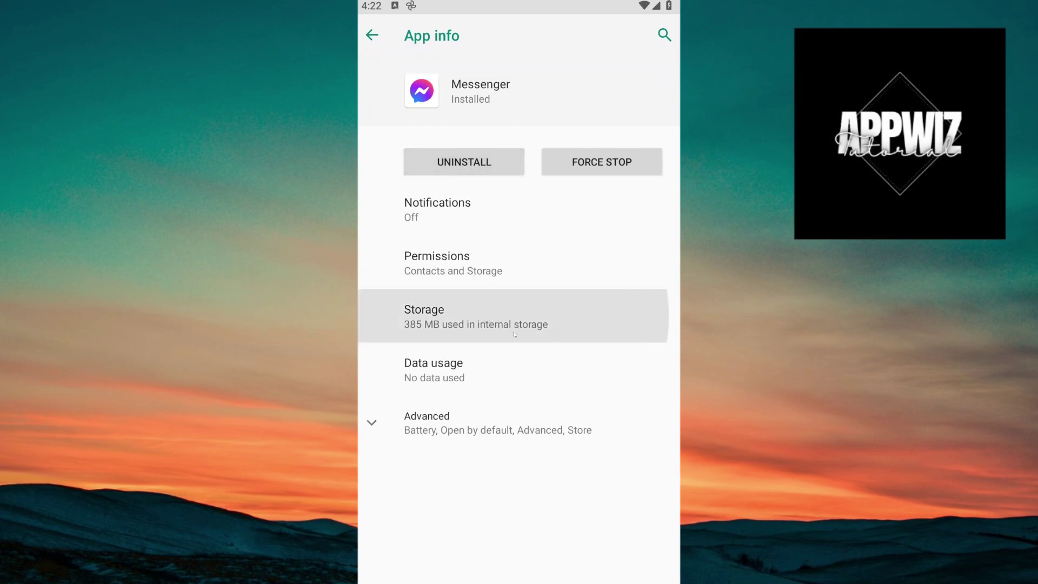